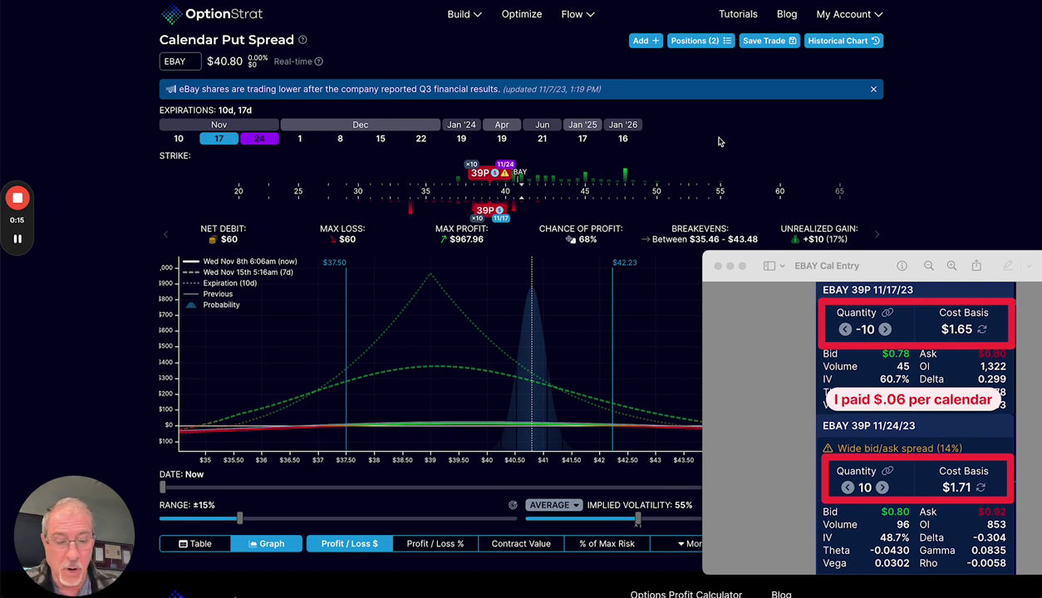
# - Turn on screen drawing and mark both 39P legs' cost bases and the "I paid $.06 per calendar" note in the entry screenshot
pyautogui.press('super+shift+d')
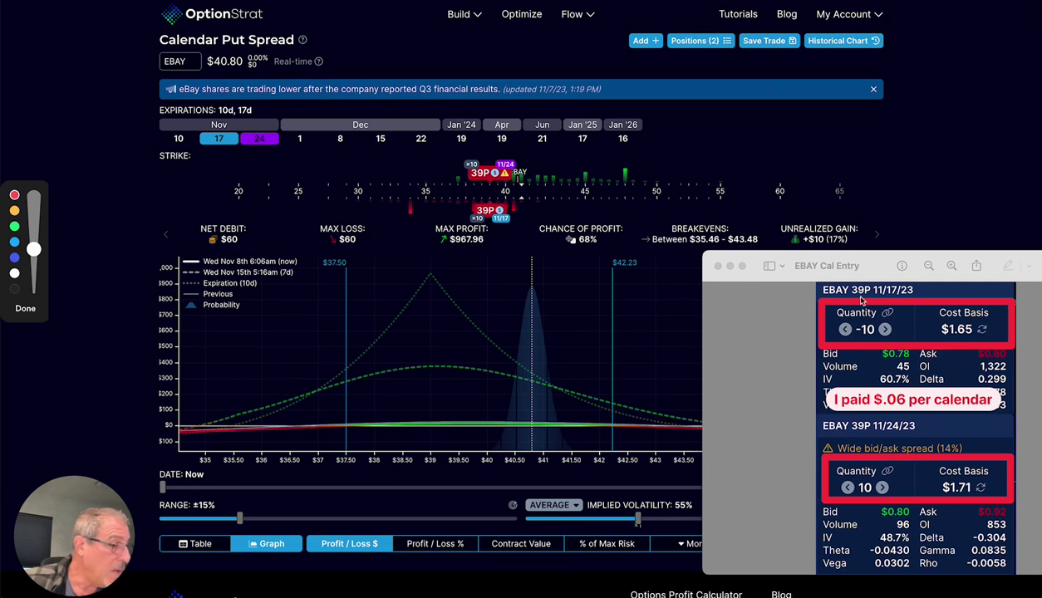
pyautogui.moveTo(780, 355)
pyautogui.mouseDown()
pyautogui.moveTo(864, 377)
pyautogui.moveTo(1005, 372)
pyautogui.moveTo(955, 259)
pyautogui.moveTo(744, 308)
pyautogui.moveTo(768, 382)
pyautogui.moveTo(793, 375)
pyautogui.mouseUp()
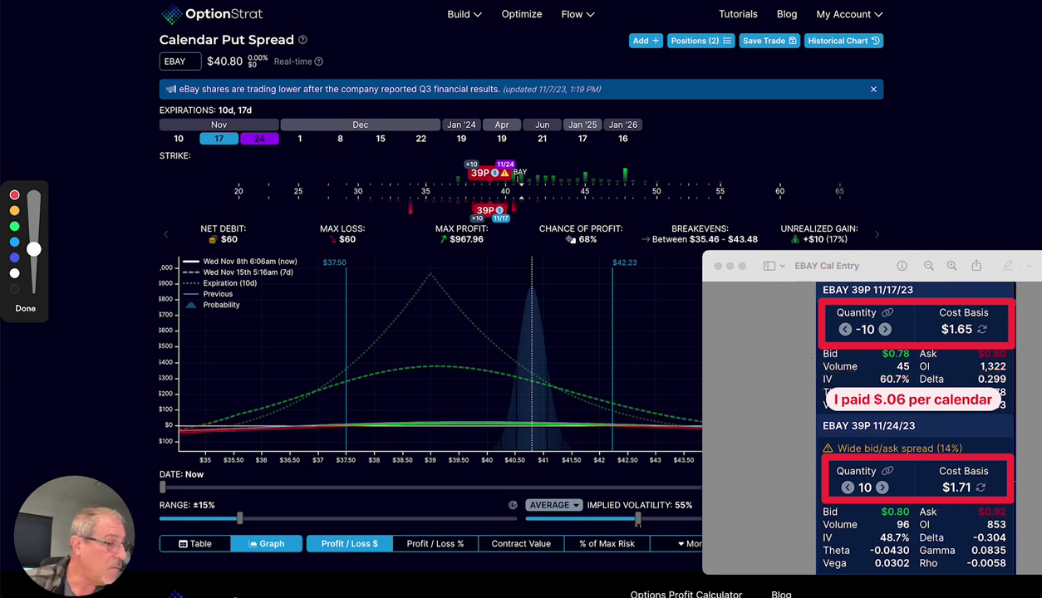
pyautogui.moveTo(937, 348); pyautogui.dragTo(988, 331)
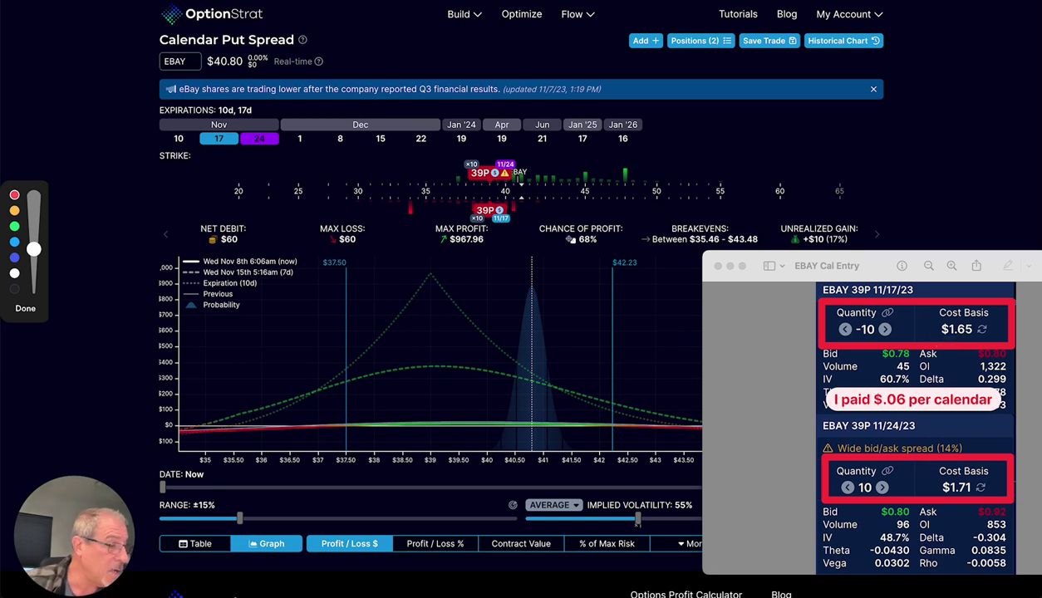
pyautogui.moveTo(926, 493)
pyautogui.mouseDown()
pyautogui.moveTo(993, 471)
pyautogui.moveTo(922, 474)
pyautogui.moveTo(997, 453)
pyautogui.mouseUp()
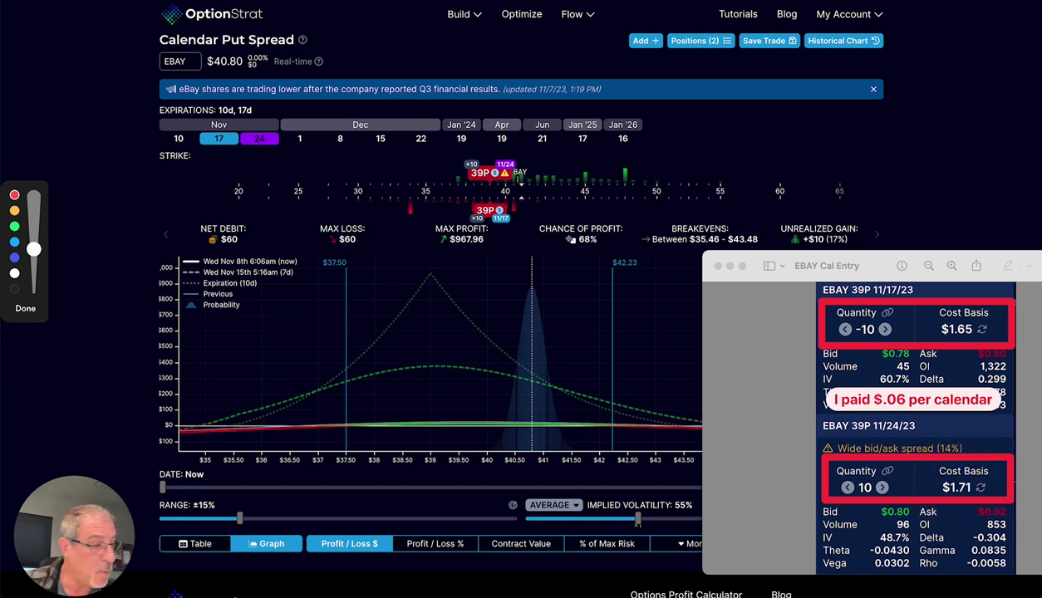
pyautogui.moveTo(800, 412)
pyautogui.mouseDown()
pyautogui.moveTo(974, 438)
pyautogui.moveTo(880, 370)
pyautogui.moveTo(897, 448)
pyautogui.moveTo(847, 366)
pyautogui.moveTo(822, 432)
pyautogui.mouseUp()
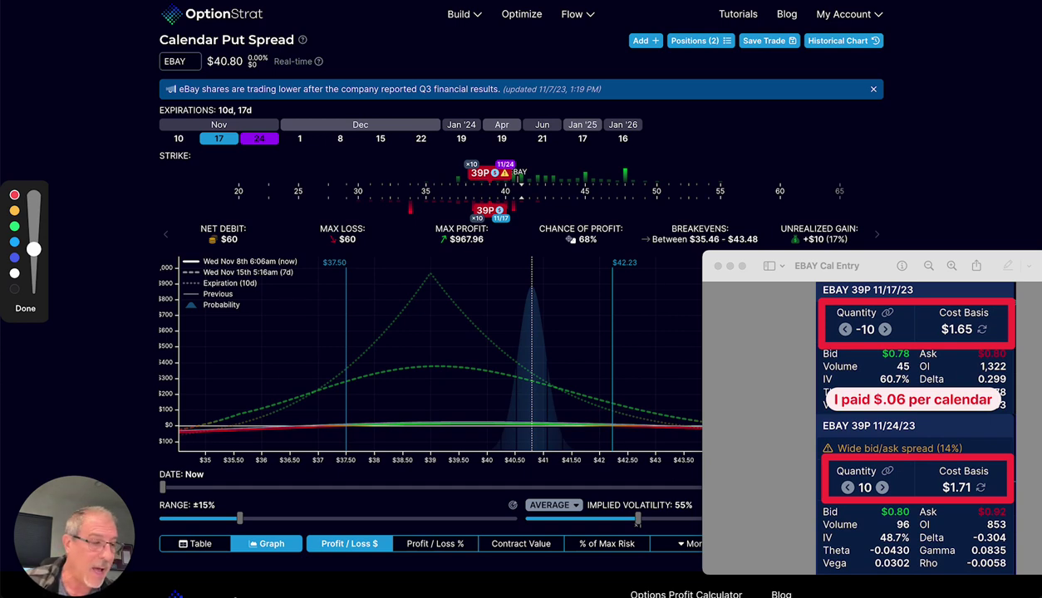
# - Mark the peak of the expiration profit curve and draw a vertical line down to the $39 strike on the graph
pyautogui.moveTo(388, 280); pyautogui.dragTo(477, 281)
pyautogui.moveTo(433, 417)
pyautogui.mouseDown()
pyautogui.moveTo(440, 312)
pyautogui.moveTo(428, 302)
pyautogui.moveTo(418, 320)
pyautogui.mouseUp()
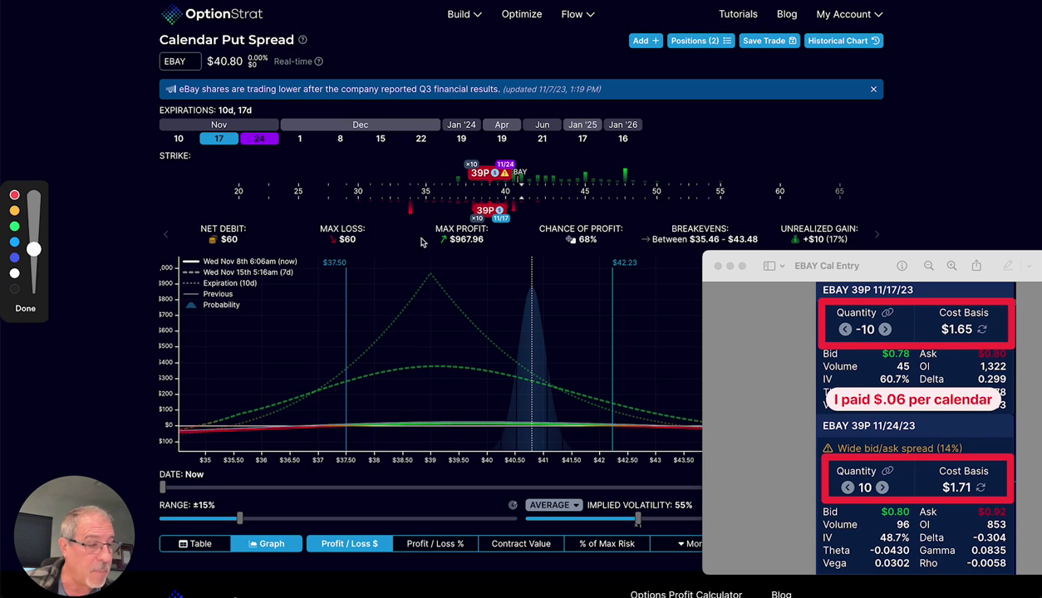
pyautogui.moveTo(433, 208); pyautogui.dragTo(431, 455)
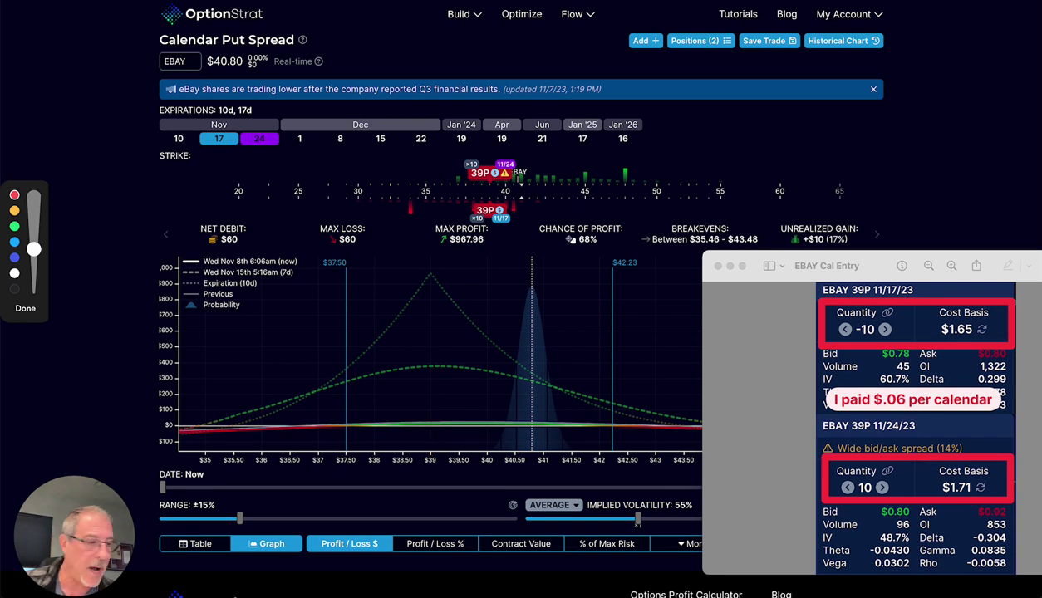
# - Mark the 11/17 and 11/24 leg headings in the entry screenshot and draw lines from below the profit peak down to both sides
pyautogui.moveTo(905, 268)
pyautogui.mouseDown()
pyautogui.moveTo(797, 290)
pyautogui.moveTo(939, 274)
pyautogui.mouseUp()
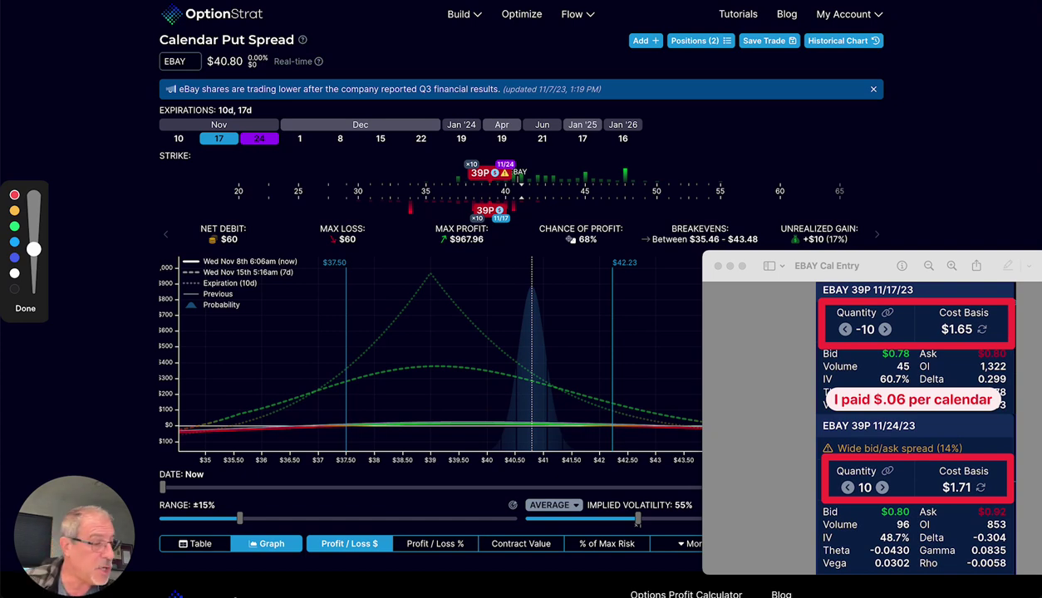
pyautogui.moveTo(802, 413)
pyautogui.mouseDown()
pyautogui.moveTo(785, 417)
pyautogui.moveTo(856, 438)
pyautogui.moveTo(1023, 374)
pyautogui.moveTo(852, 439)
pyautogui.mouseUp()
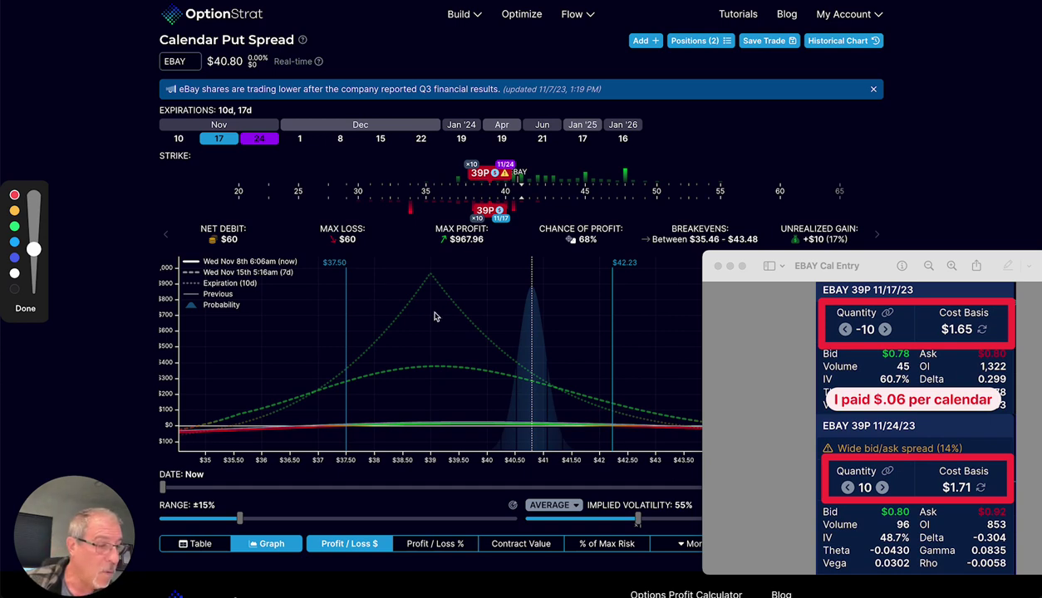
pyautogui.moveTo(439, 318)
pyautogui.mouseDown()
pyautogui.moveTo(366, 402)
pyautogui.moveTo(324, 429)
pyautogui.mouseUp()
pyautogui.moveTo(436, 314)
pyautogui.mouseDown()
pyautogui.moveTo(444, 384)
pyautogui.moveTo(523, 428)
pyautogui.mouseUp()
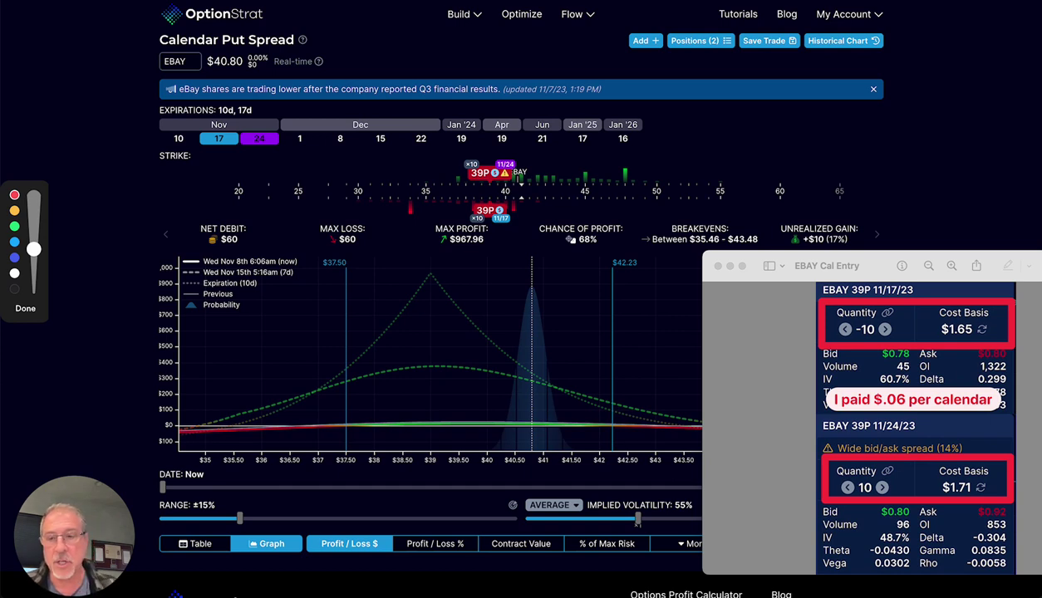
# - Switch to the EBAY 15-minute price chart and draw arrows along the post-earnings drop to the latest candles
pyautogui.hotkey('ctrl', 'Right')
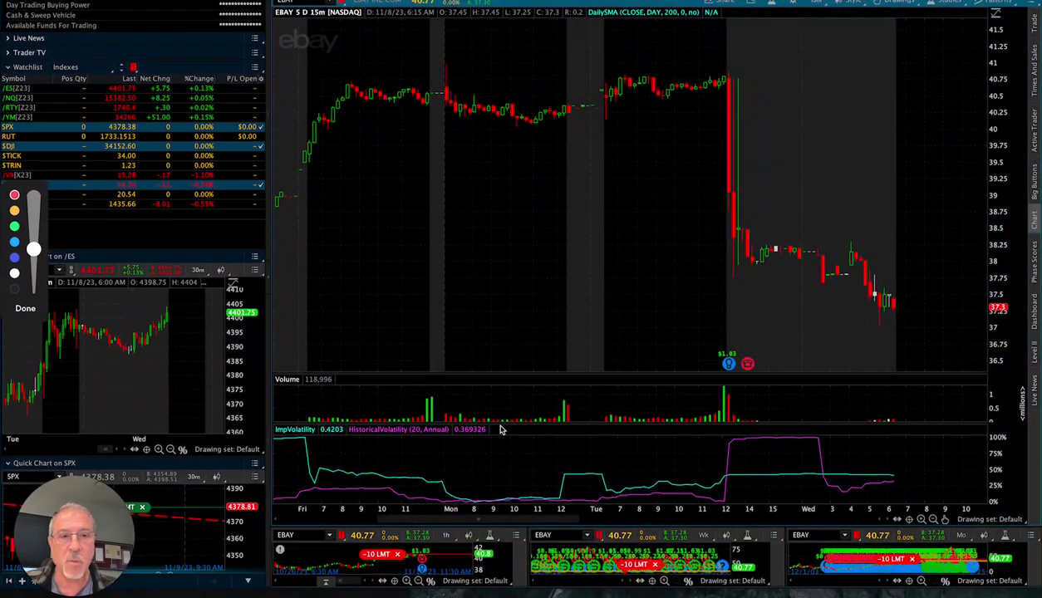
pyautogui.click(716, 89)
pyautogui.moveTo(720, 92)
pyautogui.mouseDown()
pyautogui.moveTo(756, 85)
pyautogui.moveTo(748, 151)
pyautogui.moveTo(759, 241)
pyautogui.moveTo(751, 232)
pyautogui.moveTo(879, 282)
pyautogui.moveTo(872, 268)
pyautogui.moveTo(856, 306)
pyautogui.mouseUp()
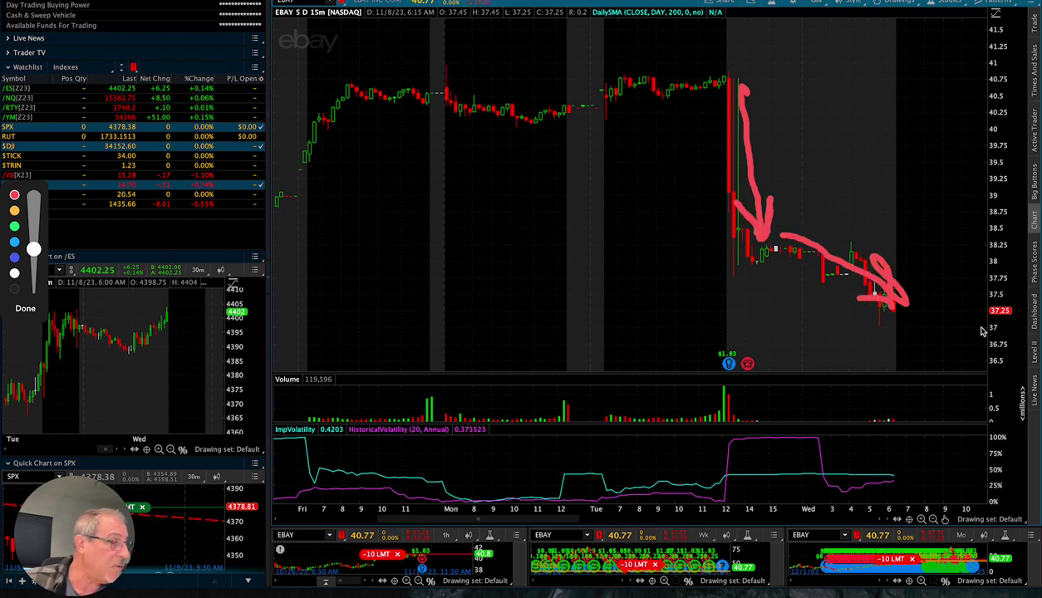
pyautogui.moveTo(953, 326)
pyautogui.mouseDown()
pyautogui.moveTo(994, 346)
pyautogui.moveTo(964, 355)
pyautogui.mouseUp()
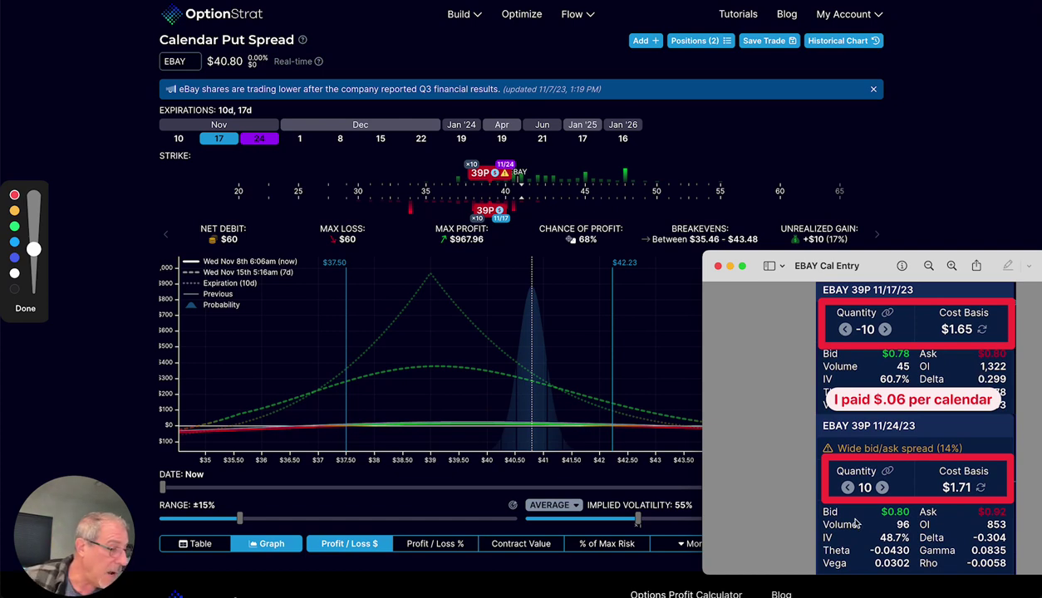
# - Return to the calendar put spread, mark both legs' implied volatility, and highlight the graph's profit zone and $39 strike line
pyautogui.moveTo(806, 521)
pyautogui.mouseDown()
pyautogui.moveTo(924, 528)
pyautogui.moveTo(1011, 496)
pyautogui.moveTo(786, 517)
pyautogui.moveTo(777, 508)
pyautogui.mouseUp()
pyautogui.moveTo(827, 374)
pyautogui.mouseDown()
pyautogui.moveTo(984, 384)
pyautogui.moveTo(887, 328)
pyautogui.moveTo(797, 378)
pyautogui.moveTo(814, 366)
pyautogui.mouseUp()
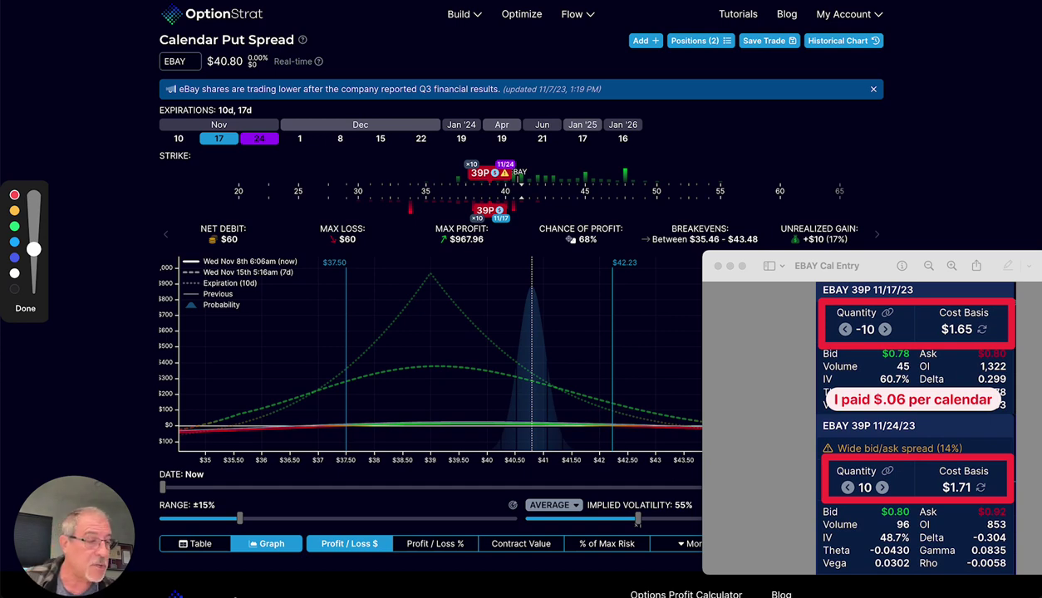
pyautogui.moveTo(316, 375)
pyautogui.mouseDown()
pyautogui.moveTo(419, 367)
pyautogui.moveTo(405, 381)
pyautogui.mouseUp()
pyautogui.moveTo(430, 276); pyautogui.dragTo(431, 430)
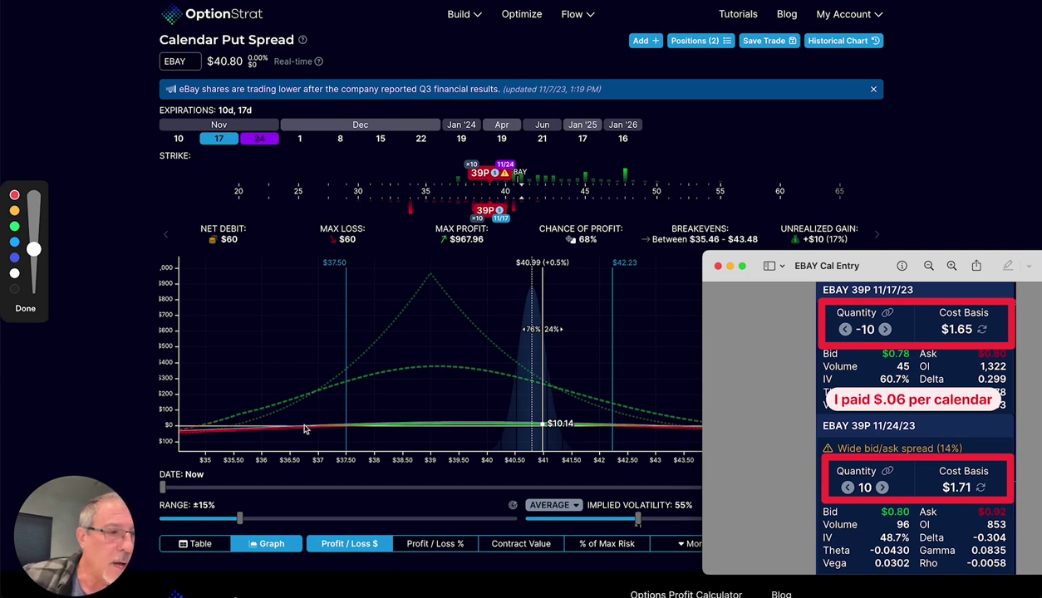
# - Trace the current profit/loss line and mark the lower end of the profit range on the graph, leaving drawing mode at the end
pyautogui.moveTo(306, 428)
pyautogui.mouseDown()
pyautogui.moveTo(409, 385)
pyautogui.moveTo(441, 343)
pyautogui.moveTo(448, 367)
pyautogui.moveTo(529, 428)
pyautogui.mouseUp()
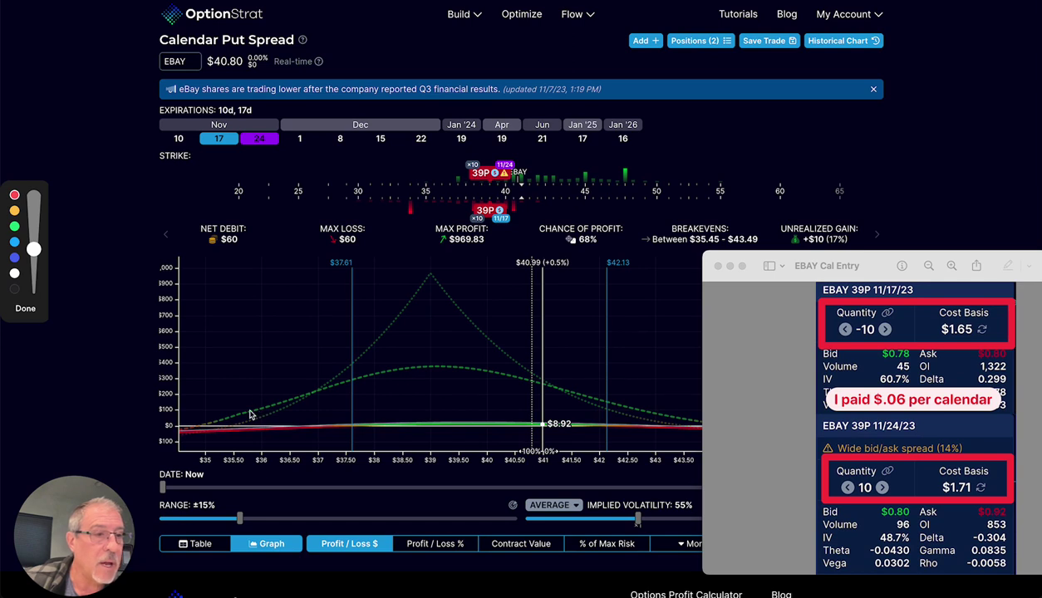
pyautogui.moveTo(252, 397); pyautogui.dragTo(254, 453)
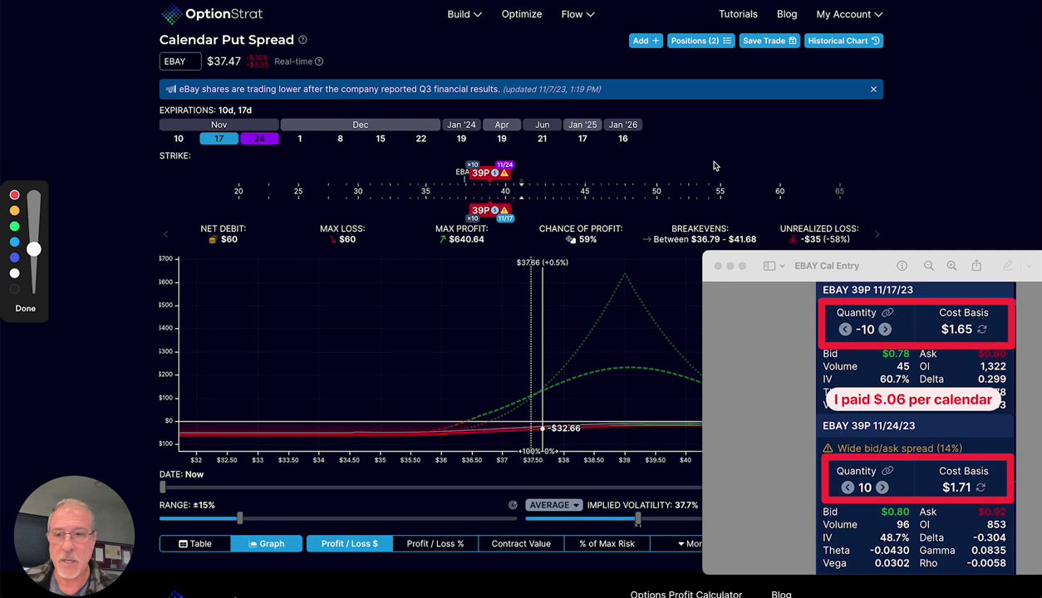
pyautogui.moveTo(713, 163)
pyautogui.mouseDown()
pyautogui.moveTo(691, 158)
pyautogui.moveTo(698, 162)
pyautogui.mouseUp()
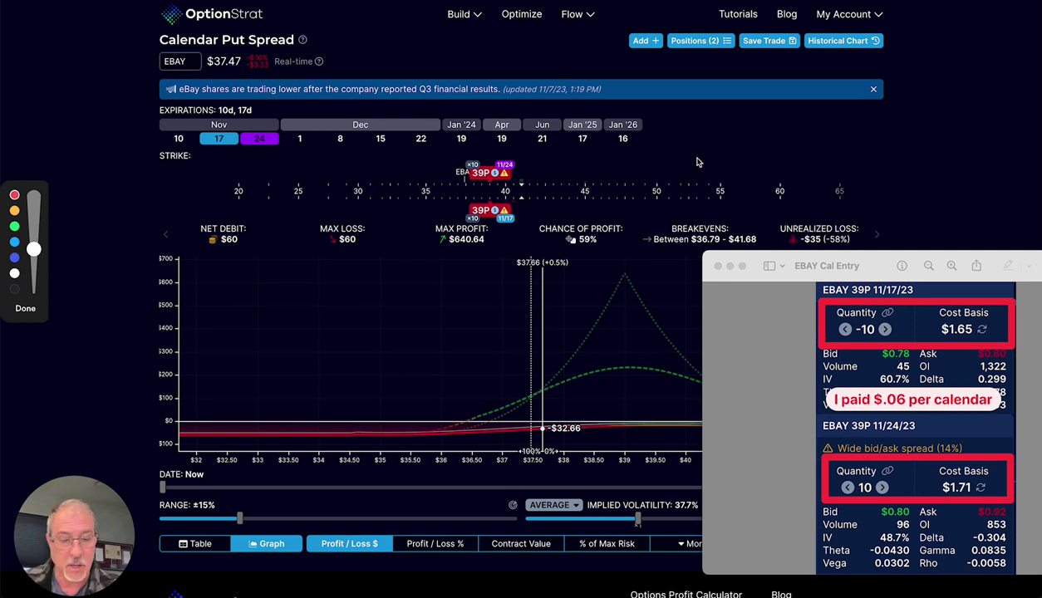
pyautogui.press('Escape')
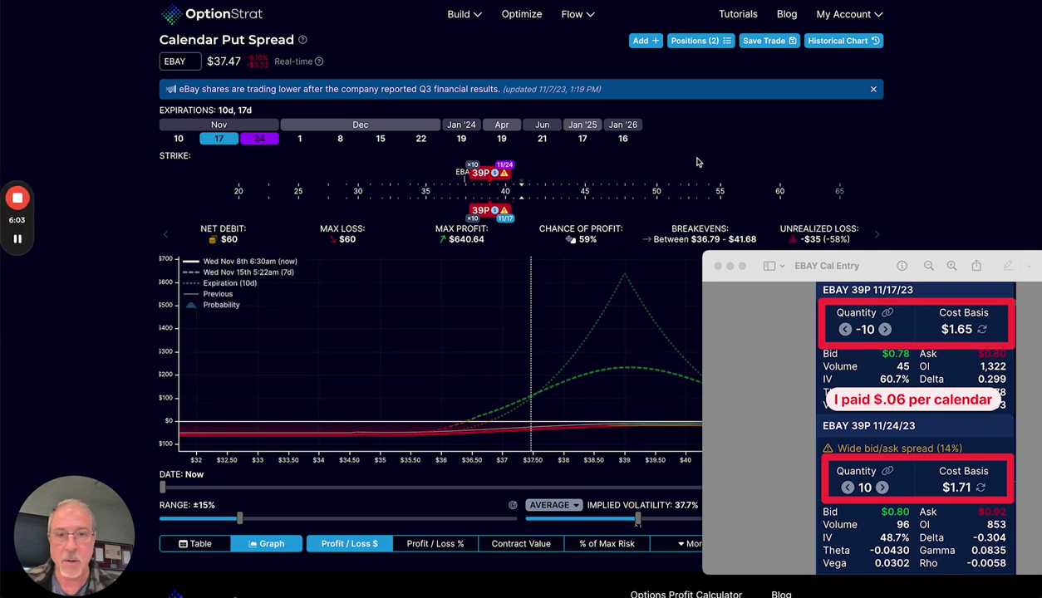
# - Bring the full calendar spread graph to the front and compare its profit/loss with the live EBAY price chart
pyautogui.click(516, 310)
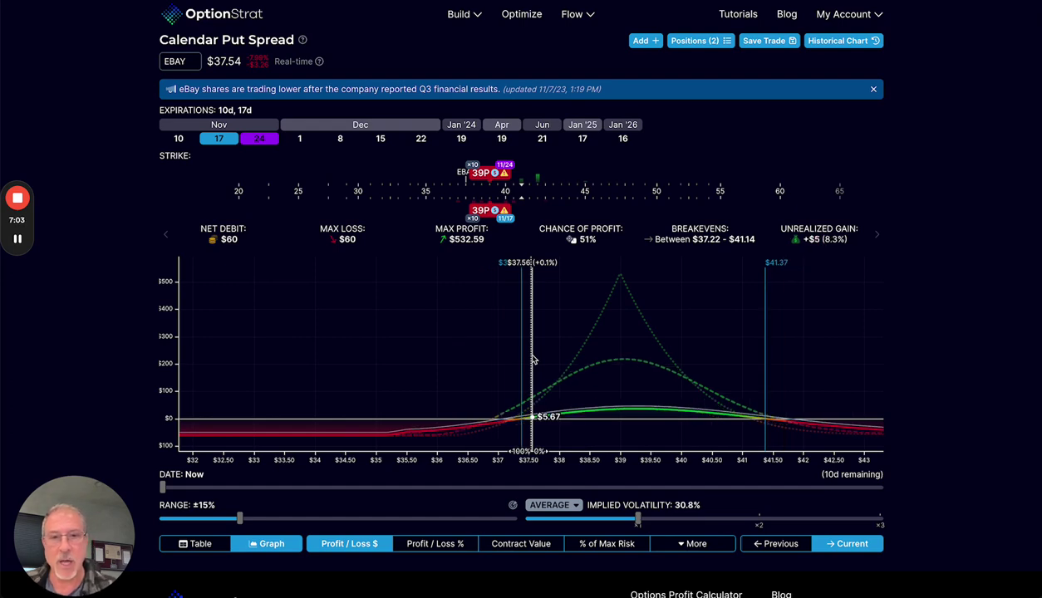
pyautogui.hotkey('ctrl', 'Right')
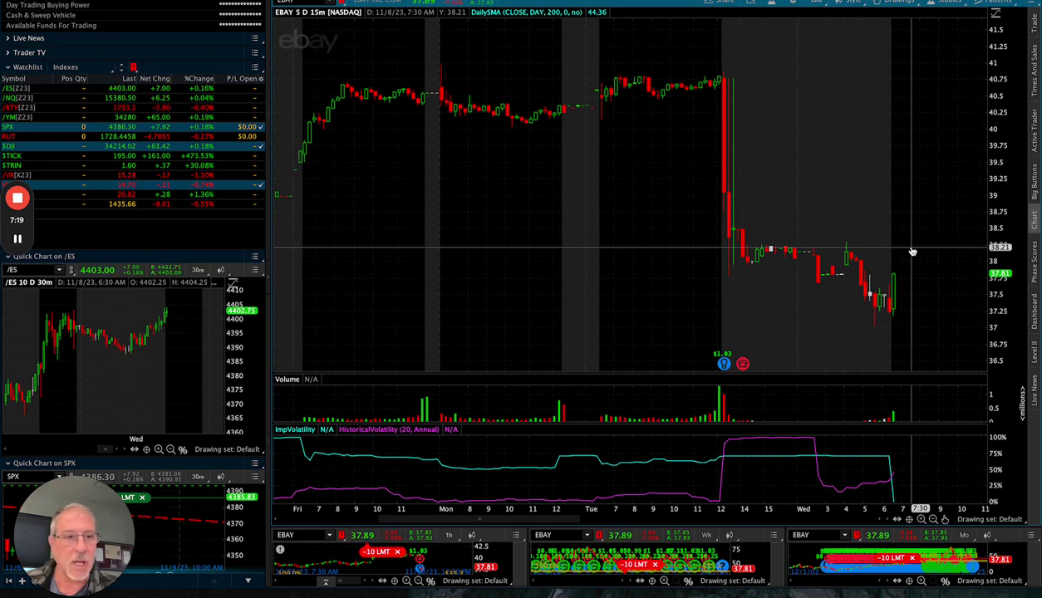
pyautogui.hotkey('ctrl', 'Left')
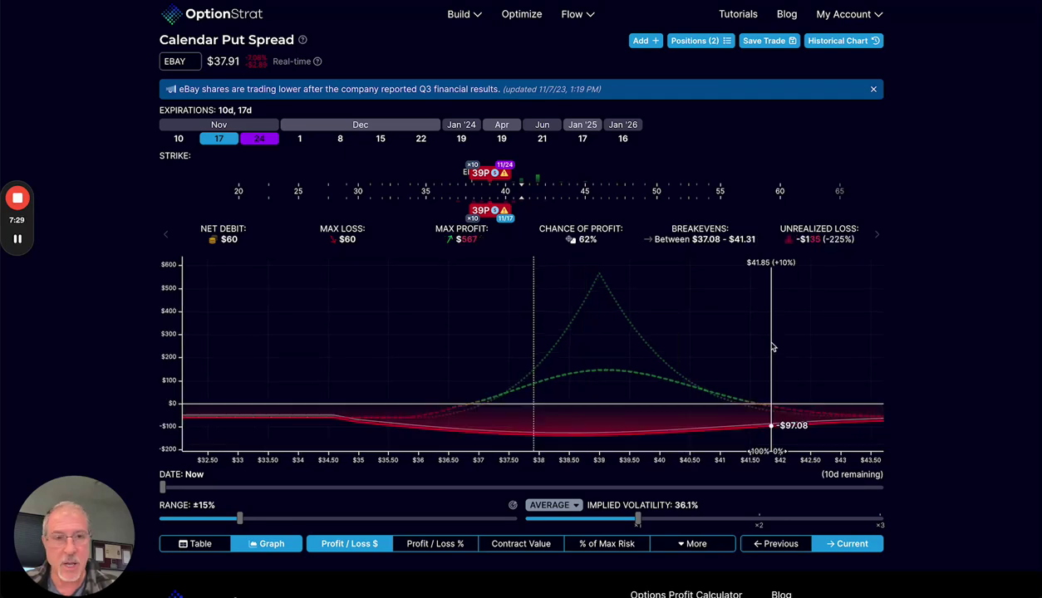
# - Switch to the trading platform's working orders, select the EBAY 39 put calendar closing order, and mark its .12 limit price
pyautogui.press('super+Tab')
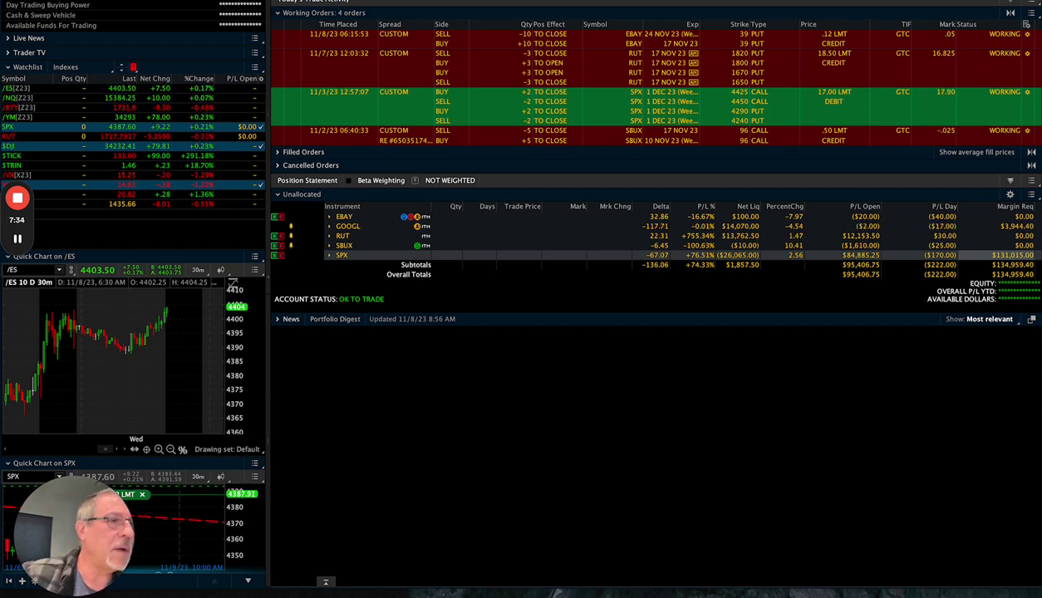
pyautogui.click(302, 44)
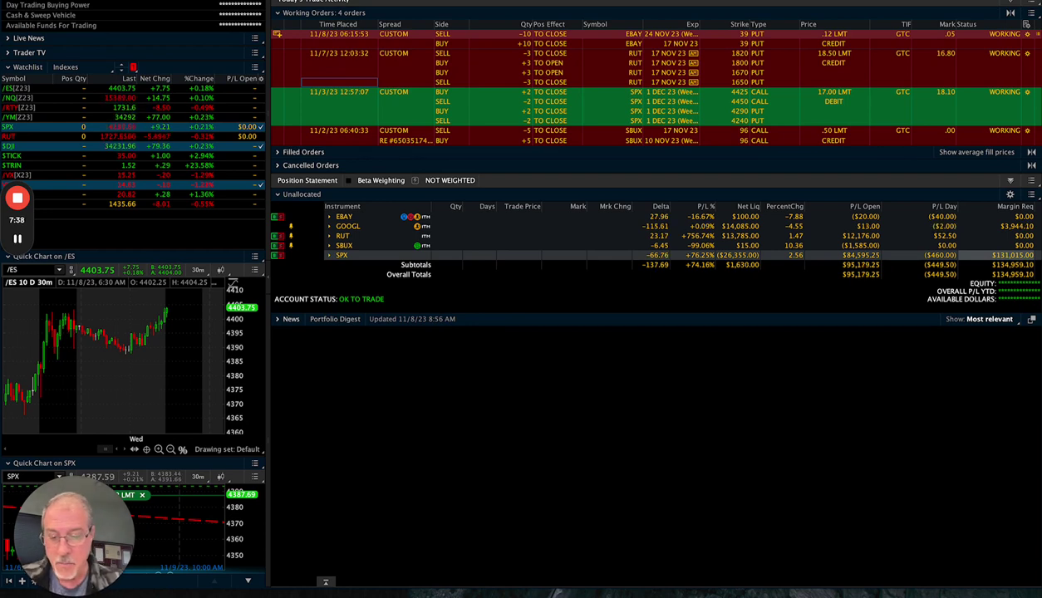
pyautogui.hotkey('alt', 'shift', 'd')
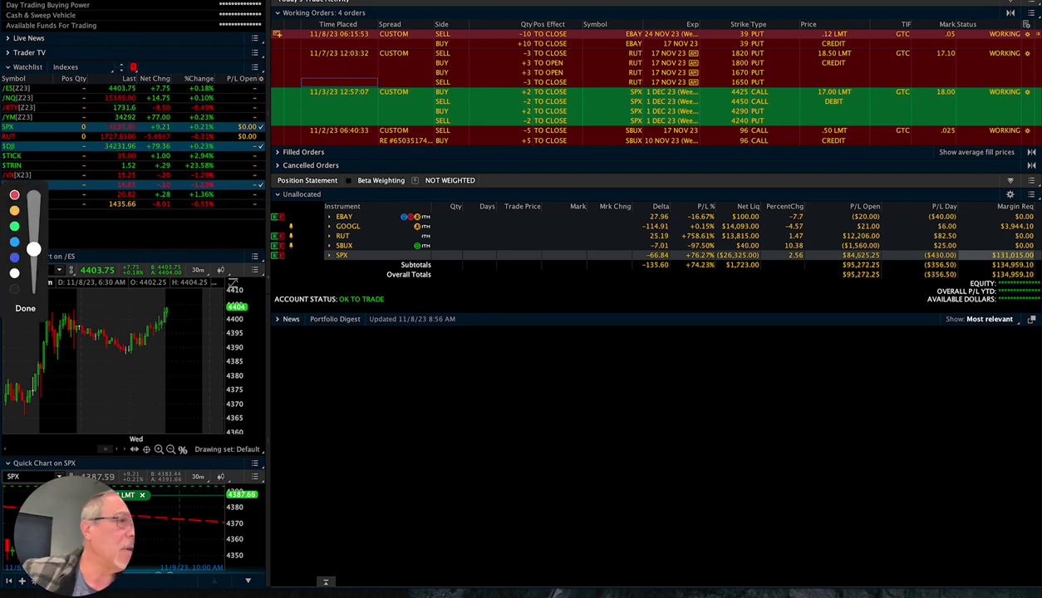
pyautogui.moveTo(731, 43)
pyautogui.mouseDown()
pyautogui.moveTo(974, 64)
pyautogui.moveTo(980, 7)
pyautogui.moveTo(261, 14)
pyautogui.moveTo(797, 51)
pyautogui.mouseUp()
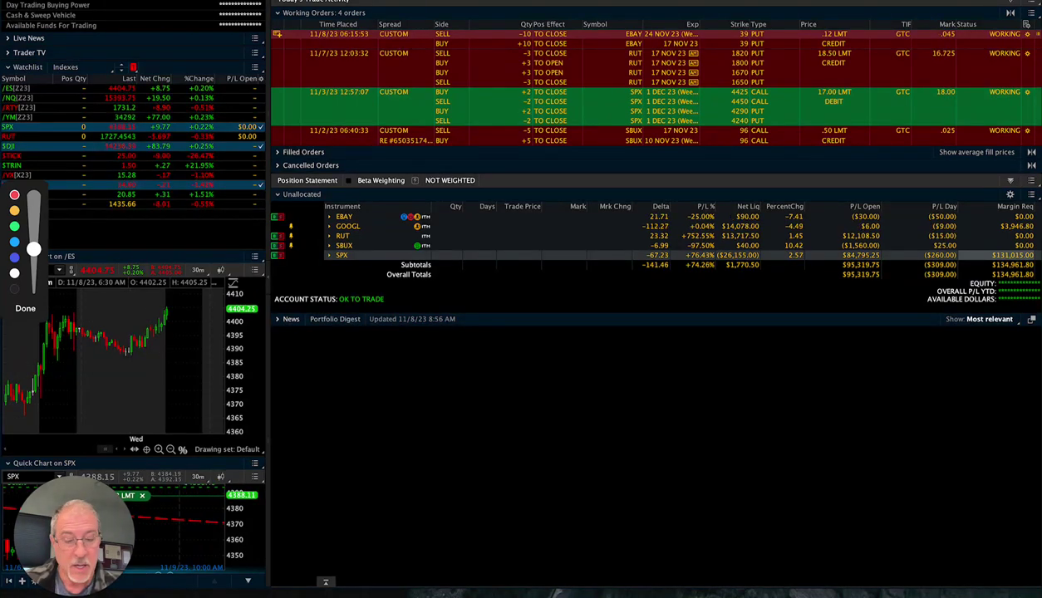
pyautogui.click(25, 309)
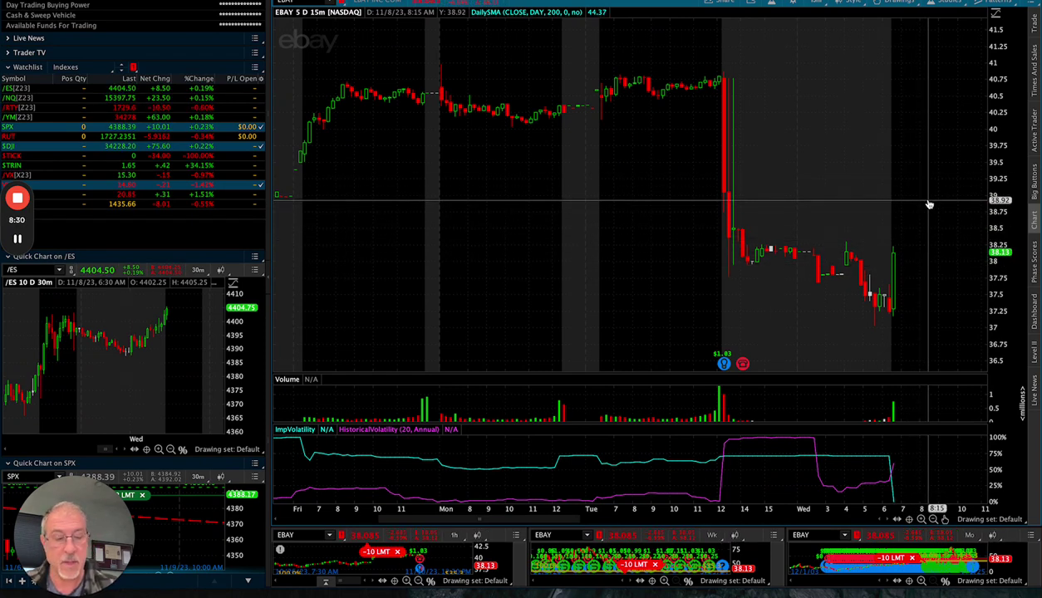
# - Bring up the entry and current EBAY 39P screenshots side by side and mark each one with the drawing tool
pyautogui.press('super+Tab')
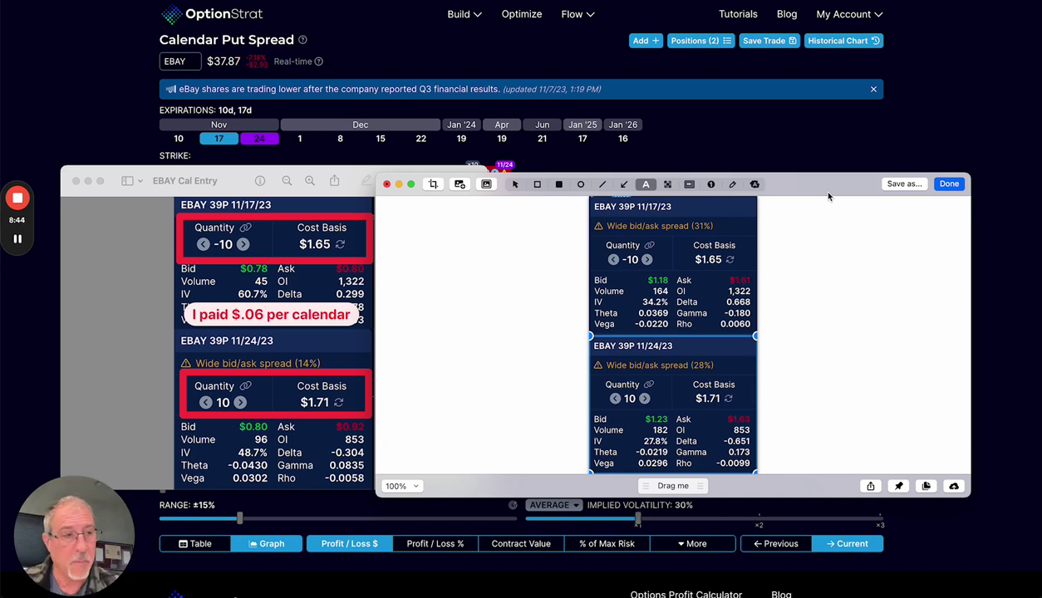
pyautogui.press('super+shift+d')
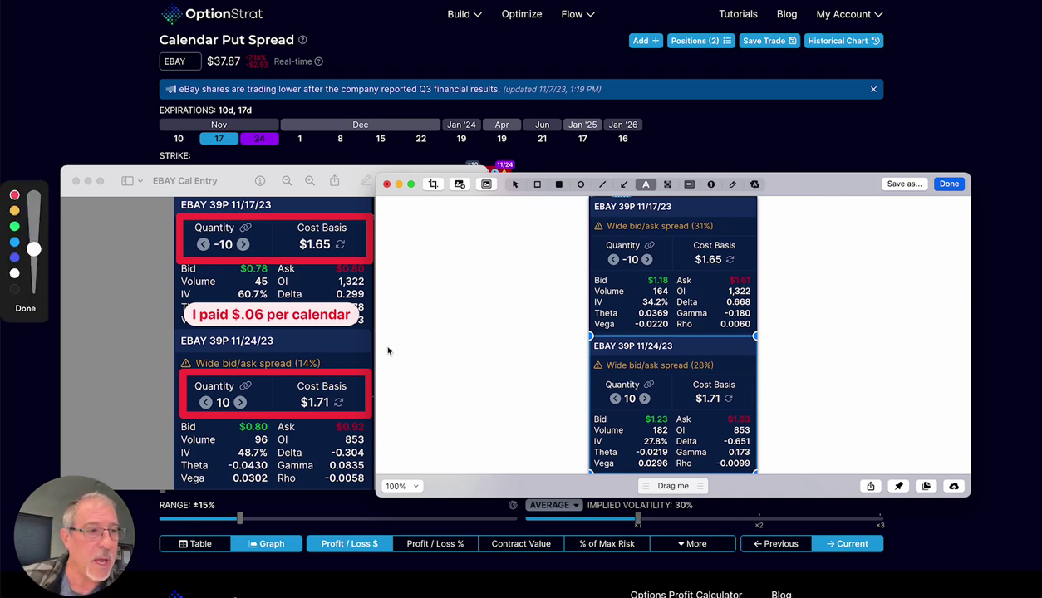
pyautogui.moveTo(387, 346)
pyautogui.mouseDown()
pyautogui.moveTo(366, 192)
pyautogui.moveTo(160, 181)
pyautogui.moveTo(142, 420)
pyautogui.moveTo(214, 499)
pyautogui.moveTo(386, 475)
pyautogui.moveTo(372, 285)
pyautogui.mouseUp()
pyautogui.moveTo(183, 329)
pyautogui.mouseDown()
pyautogui.moveTo(332, 334)
pyautogui.moveTo(218, 280)
pyautogui.moveTo(176, 320)
pyautogui.moveTo(191, 331)
pyautogui.mouseUp()
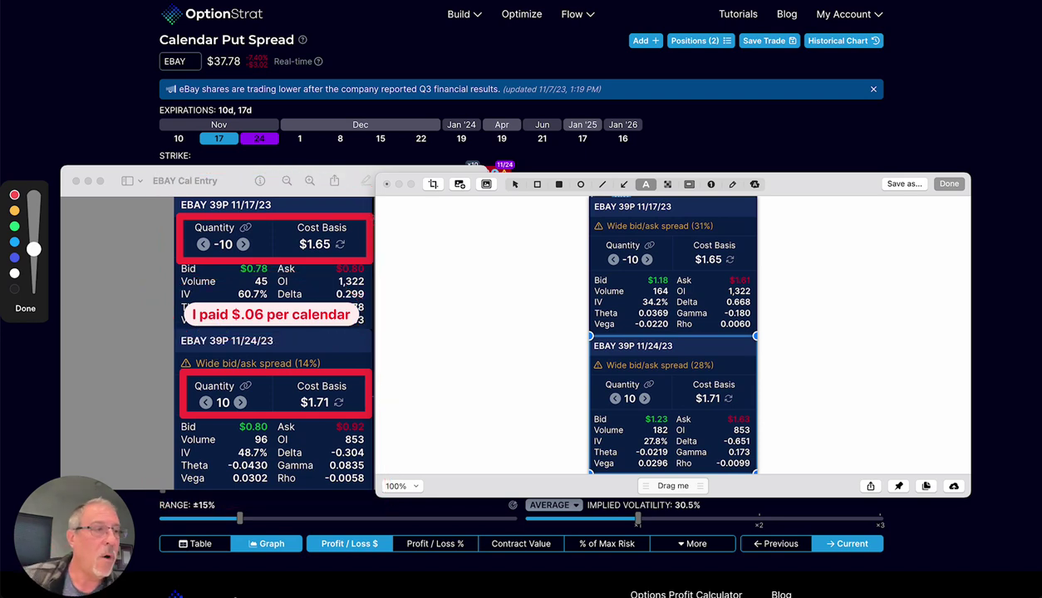
pyautogui.moveTo(530, 384)
pyautogui.mouseDown()
pyautogui.moveTo(580, 169)
pyautogui.moveTo(781, 179)
pyautogui.moveTo(789, 411)
pyautogui.moveTo(640, 489)
pyautogui.moveTo(515, 363)
pyautogui.mouseUp()
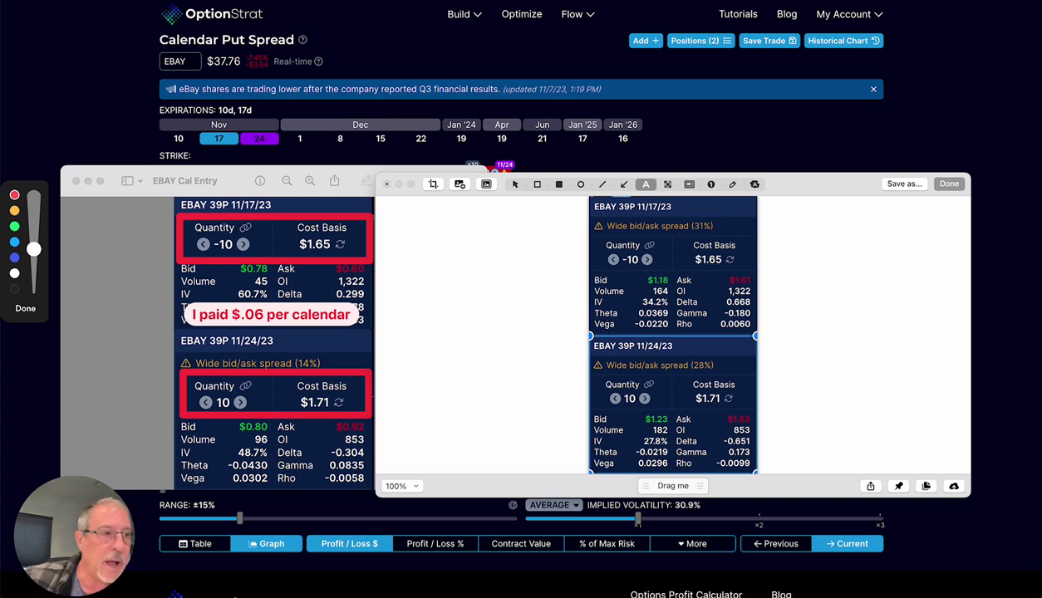
# - Mark the 11/17 and 11/24 legs in the current screenshot and the 11/24 quotes in both screenshots for comparison
pyautogui.moveTo(586, 214); pyautogui.dragTo(698, 218)
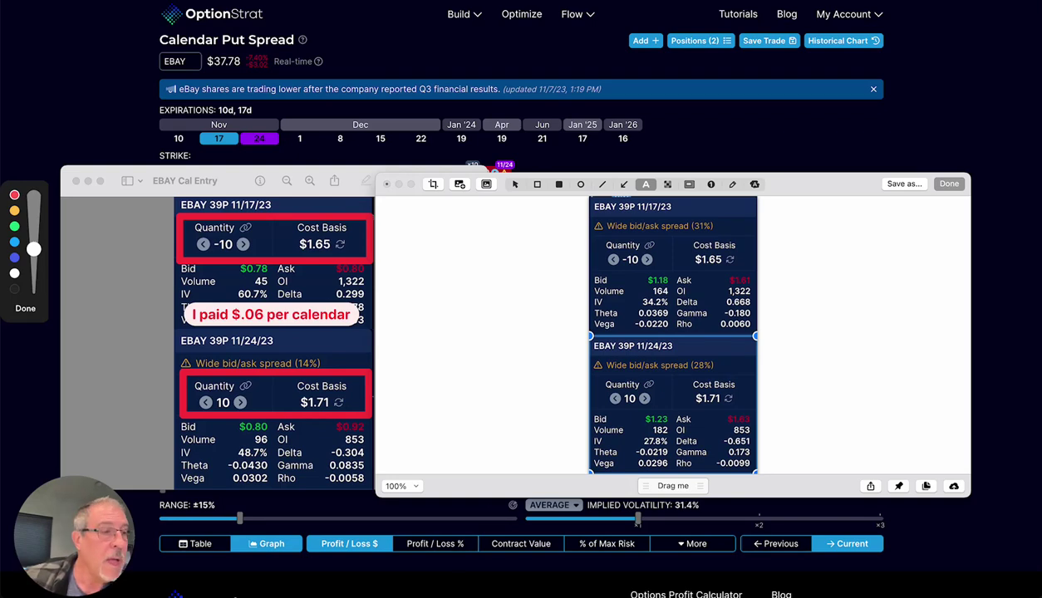
pyautogui.moveTo(600, 409); pyautogui.dragTo(656, 415)
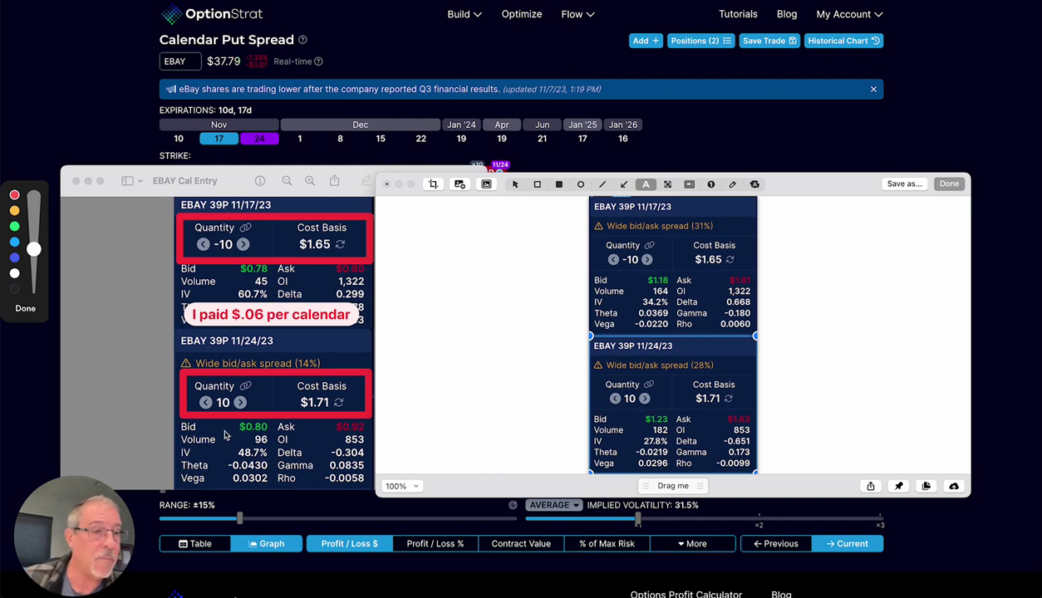
pyautogui.moveTo(226, 439)
pyautogui.mouseDown()
pyautogui.moveTo(295, 437)
pyautogui.moveTo(322, 405)
pyautogui.moveTo(242, 418)
pyautogui.moveTo(235, 433)
pyautogui.mouseUp()
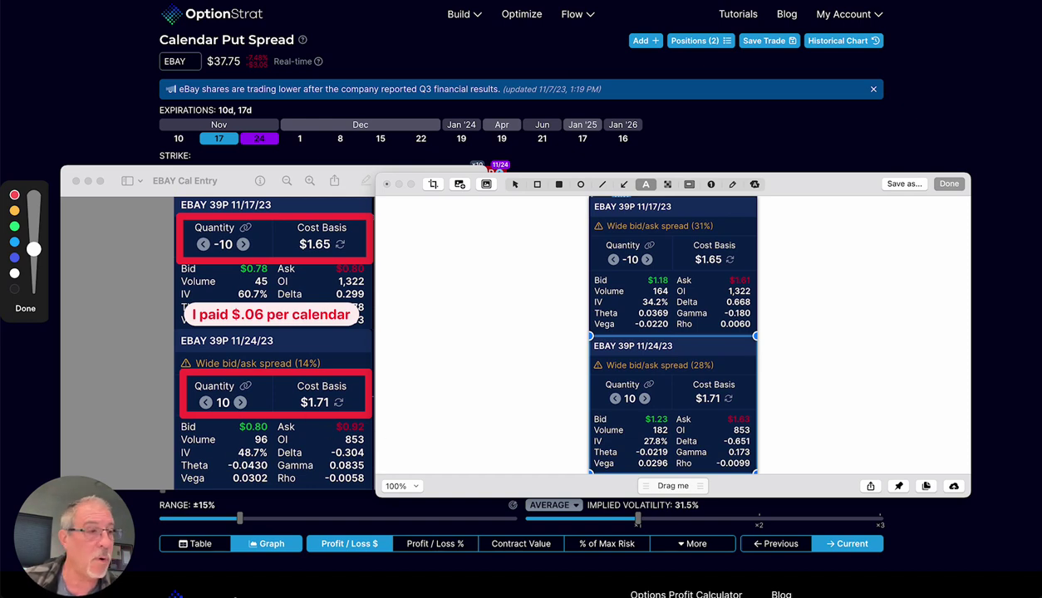
pyautogui.moveTo(603, 422)
pyautogui.mouseDown()
pyautogui.moveTo(780, 428)
pyautogui.moveTo(586, 405)
pyautogui.moveTo(605, 444)
pyautogui.mouseUp()
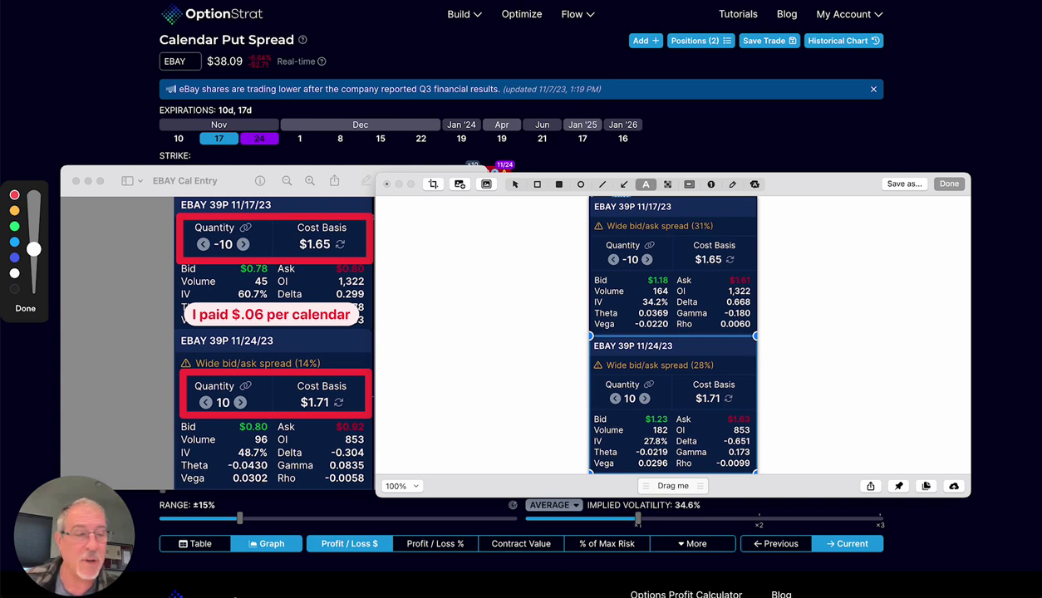
# - Mark the implied volatility figures of the 11/17 and 11/24 legs, comparing the current EBAY 39P screenshot with the entry screenshot
pyautogui.moveTo(593, 292)
pyautogui.mouseDown()
pyautogui.moveTo(691, 298)
pyautogui.moveTo(610, 261)
pyautogui.moveTo(598, 284)
pyautogui.mouseUp()
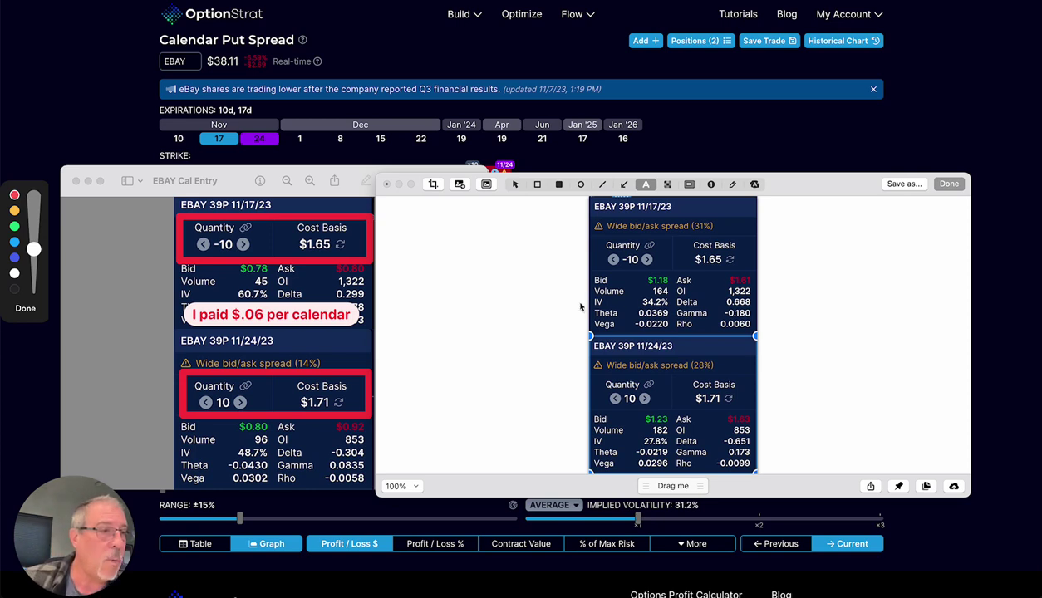
pyautogui.moveTo(573, 302)
pyautogui.mouseDown()
pyautogui.moveTo(679, 304)
pyautogui.moveTo(784, 277)
pyautogui.moveTo(553, 273)
pyautogui.moveTo(619, 318)
pyautogui.moveTo(636, 309)
pyautogui.mouseUp()
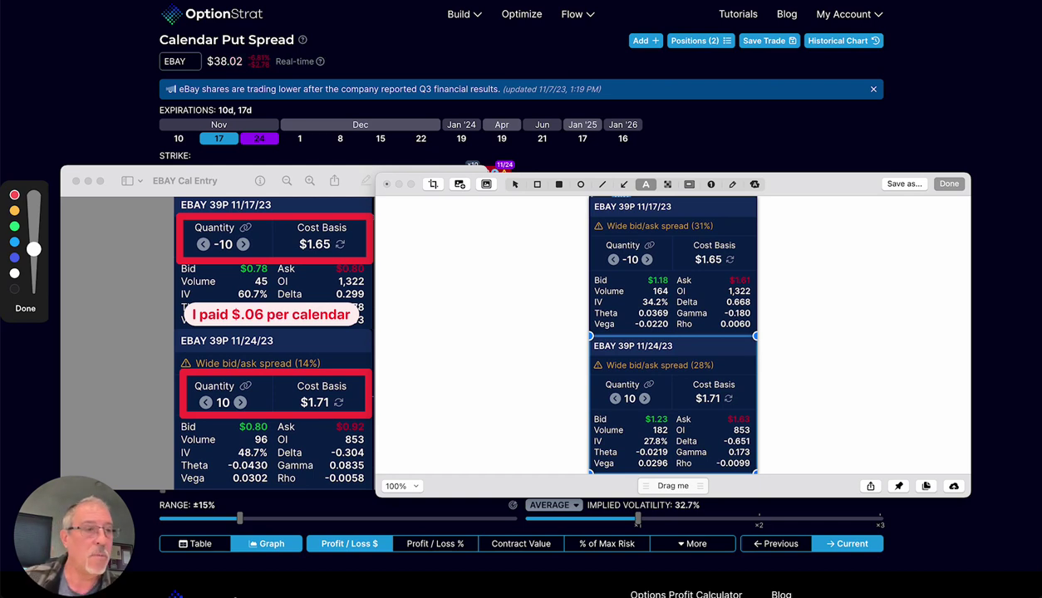
pyautogui.moveTo(227, 275)
pyautogui.mouseDown()
pyautogui.moveTo(349, 276)
pyautogui.moveTo(193, 250)
pyautogui.moveTo(228, 278)
pyautogui.mouseUp()
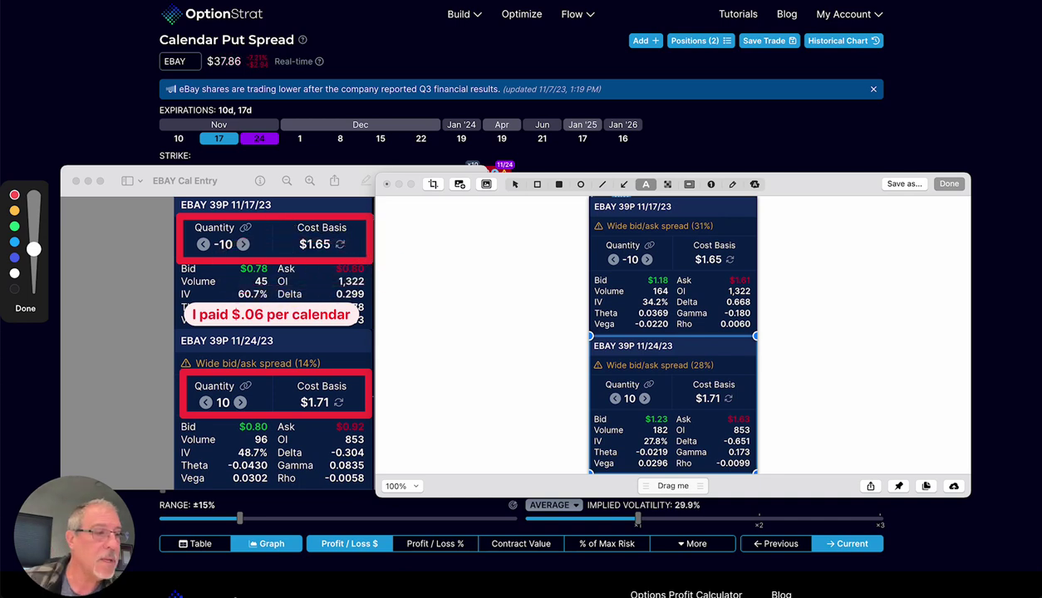
pyautogui.moveTo(636, 440)
pyautogui.mouseDown()
pyautogui.moveTo(628, 432)
pyautogui.moveTo(790, 414)
pyautogui.moveTo(644, 441)
pyautogui.mouseUp()
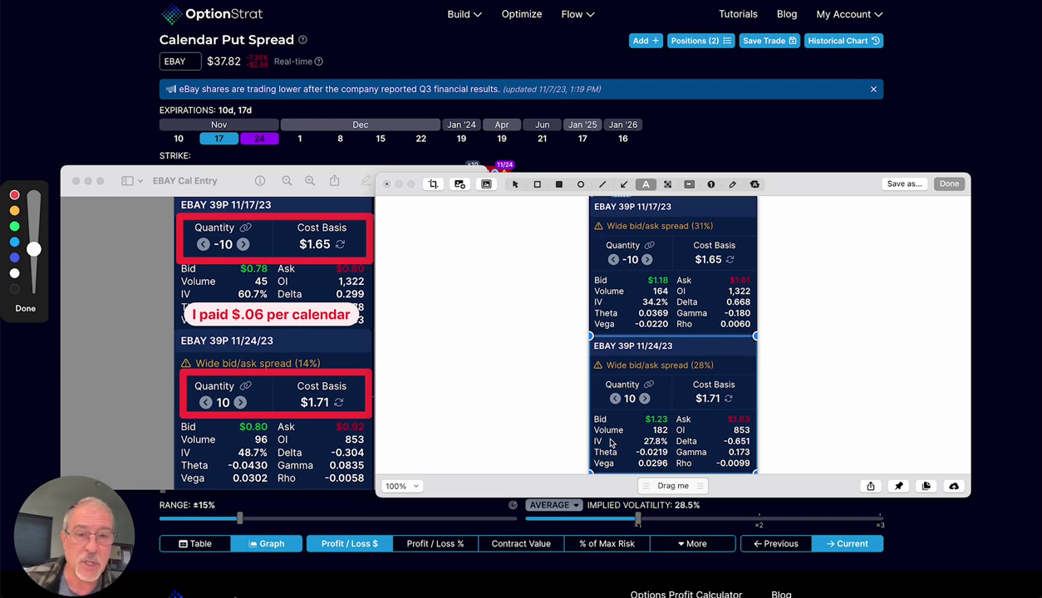
pyautogui.moveTo(580, 432)
pyautogui.mouseDown()
pyautogui.moveTo(720, 440)
pyautogui.moveTo(614, 407)
pyautogui.moveTo(579, 430)
pyautogui.mouseUp()
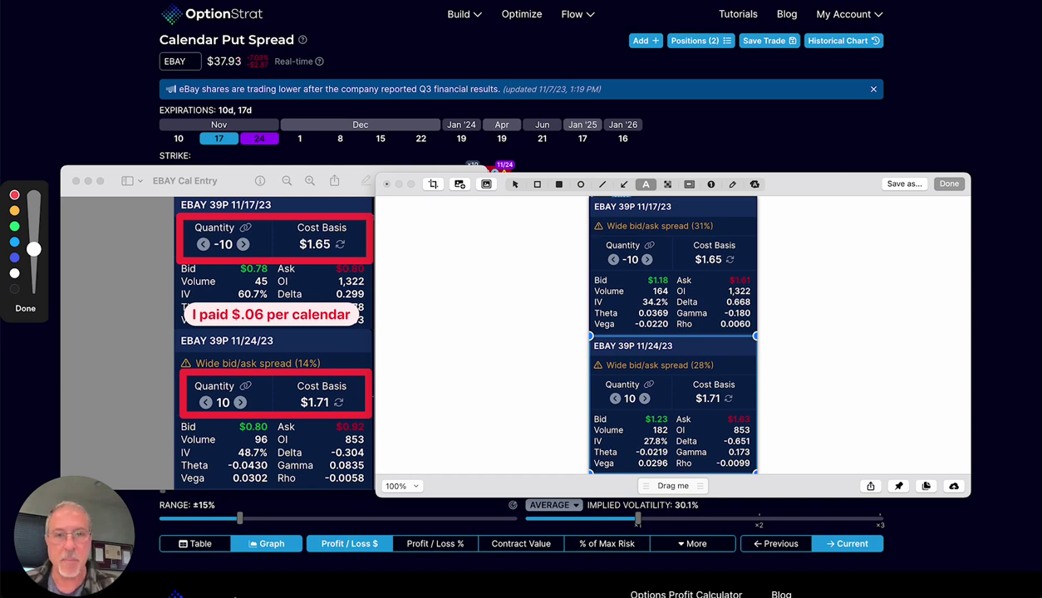
# - Switch to the trading platform, end the screen drawing, and clear the quote screenshot away from the EBAY price chart
pyautogui.hotkey('ctrl', 'Right')
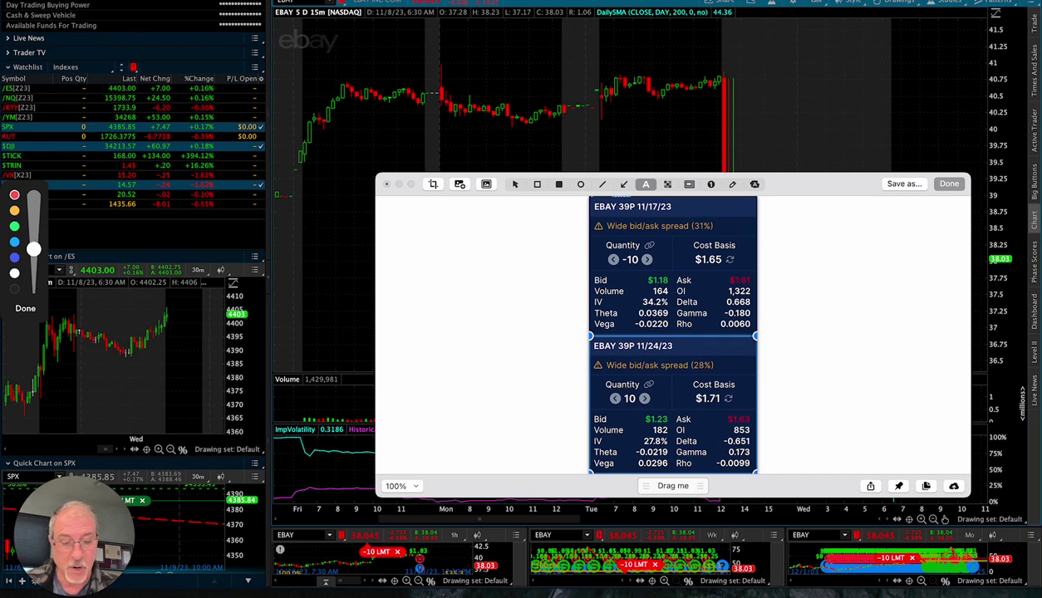
pyautogui.press('Escape')
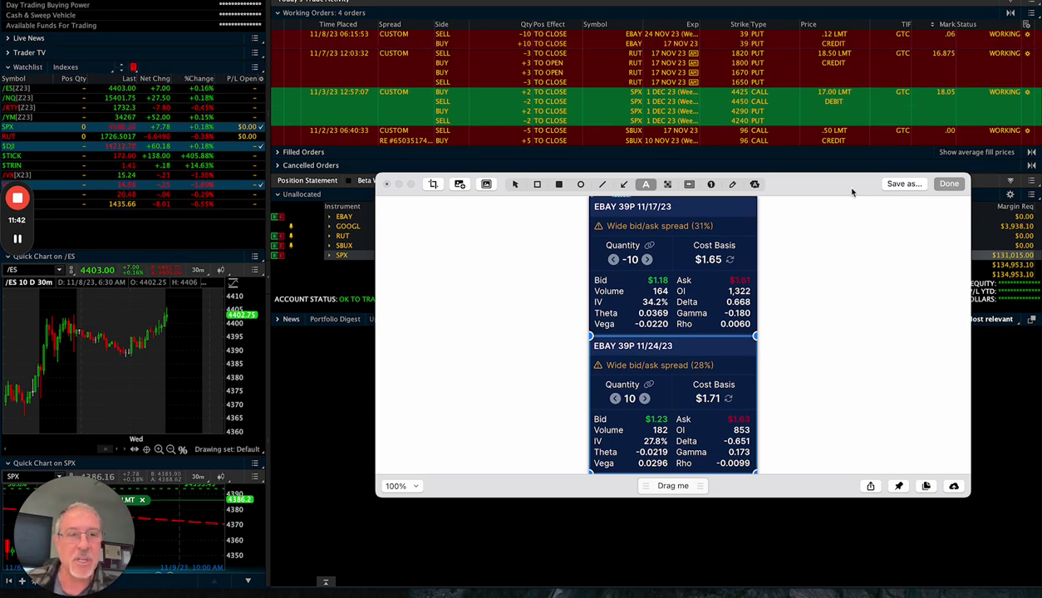
pyautogui.press('Escape')
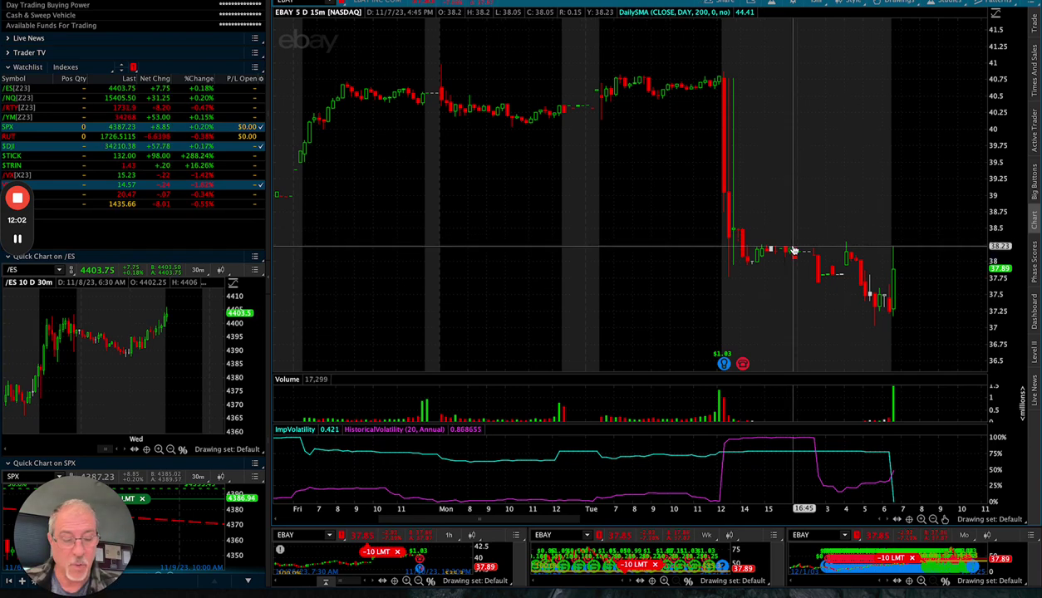
# - Draw over the EBAY 5-day 15-minute chart to mark the post-earnings price range, an upward move, and the level near 39
pyautogui.press('super+shift+d')
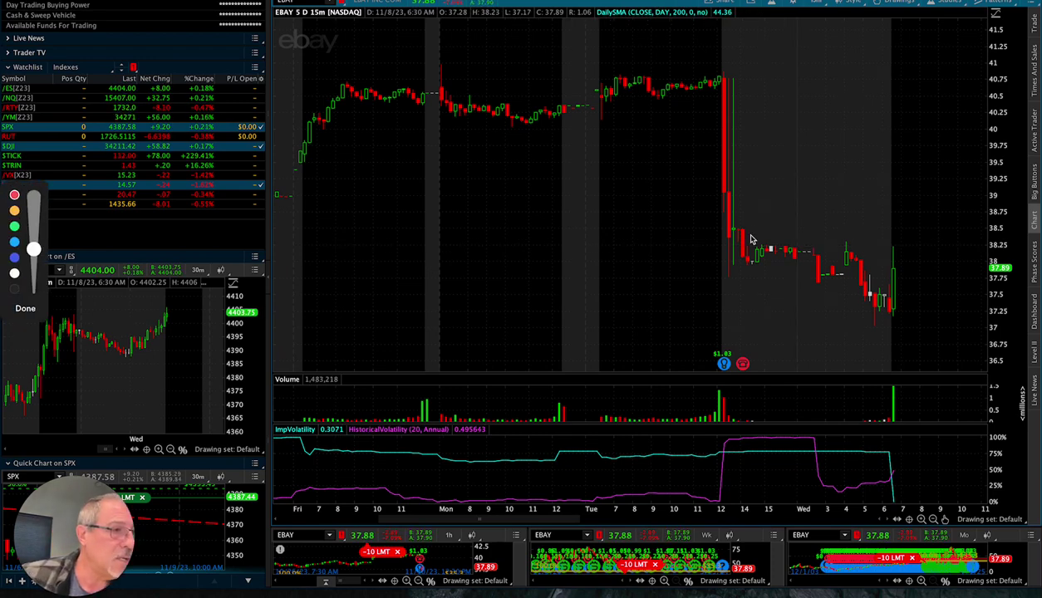
pyautogui.moveTo(727, 237); pyautogui.dragTo(967, 251)
pyautogui.moveTo(747, 260)
pyautogui.mouseDown()
pyautogui.moveTo(779, 258)
pyautogui.moveTo(820, 286)
pyautogui.moveTo(819, 249)
pyautogui.moveTo(832, 262)
pyautogui.mouseUp()
pyautogui.moveTo(889, 301)
pyautogui.mouseDown()
pyautogui.moveTo(902, 262)
pyautogui.moveTo(888, 172)
pyautogui.mouseUp()
pyautogui.moveTo(798, 181)
pyautogui.mouseDown()
pyautogui.moveTo(895, 186)
pyautogui.moveTo(814, 193)
pyautogui.moveTo(966, 189)
pyautogui.mouseUp()
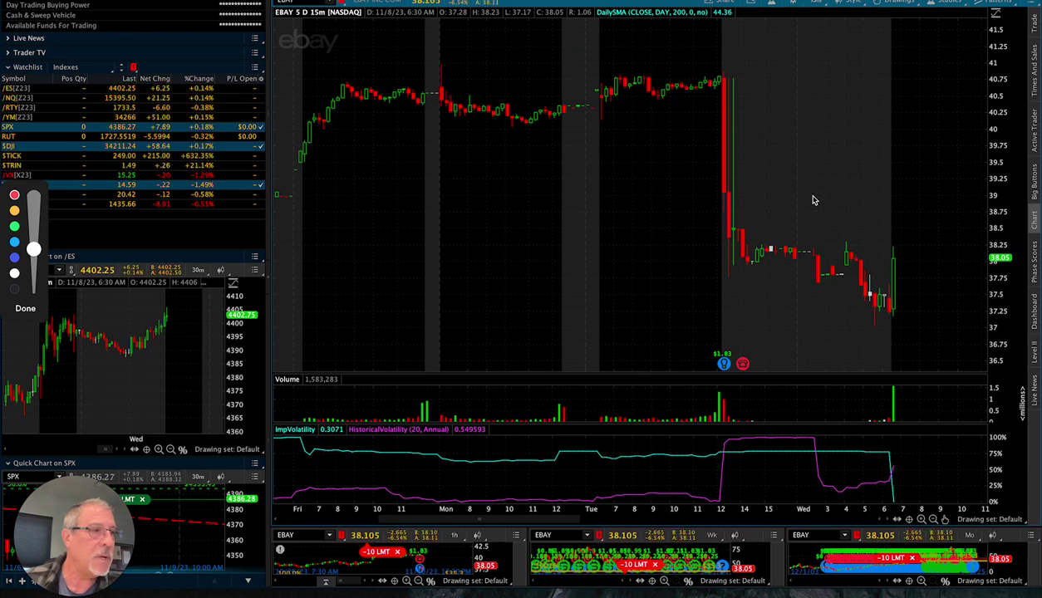
pyautogui.moveTo(754, 192)
pyautogui.mouseDown()
pyautogui.moveTo(905, 205)
pyautogui.moveTo(1014, 197)
pyautogui.mouseUp()
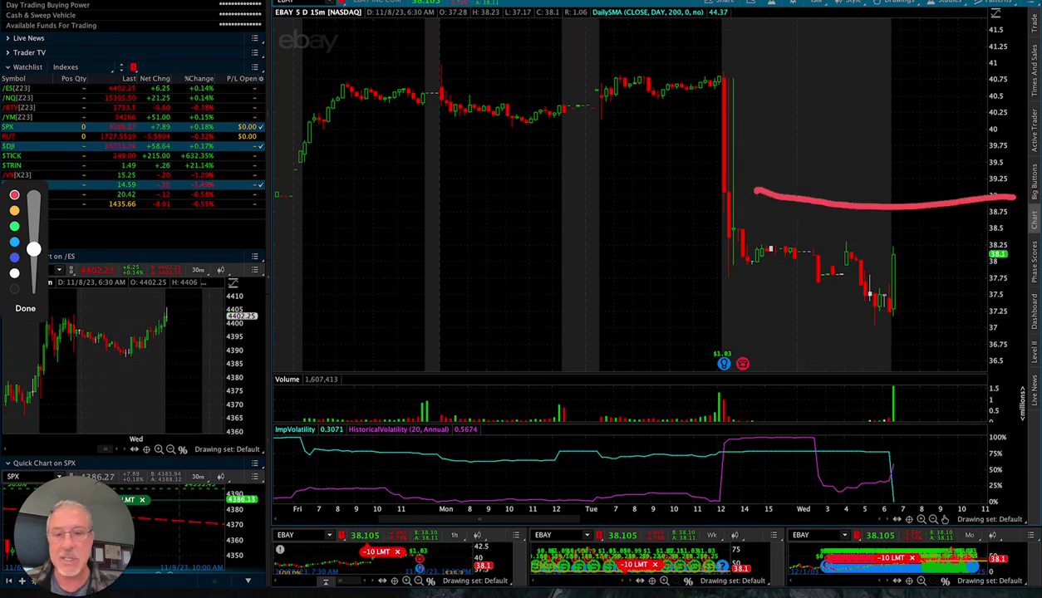